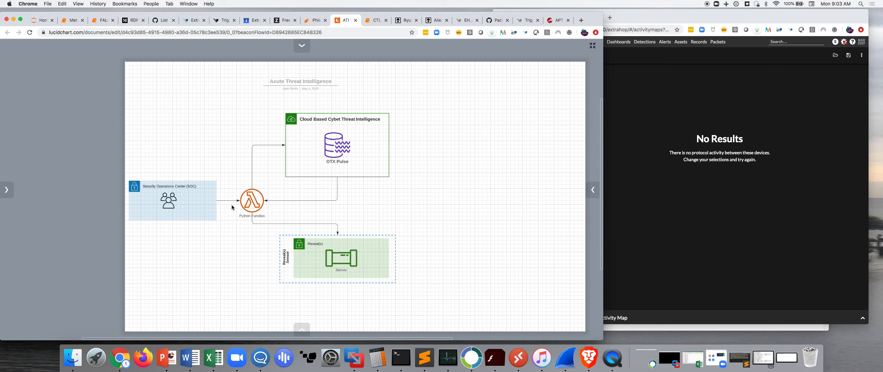
Step: Switch to the CTI_OTX_PULSE notebook and run the cell that requests the Ryuk Covid19 pulse indicators from the AlienVault API
click(376, 20)
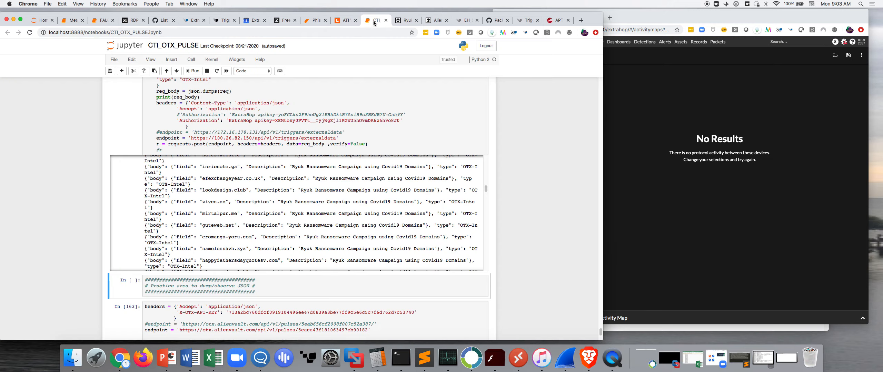
scroll(326, 138, up, 5)
scroll(327, 139, up, 15)
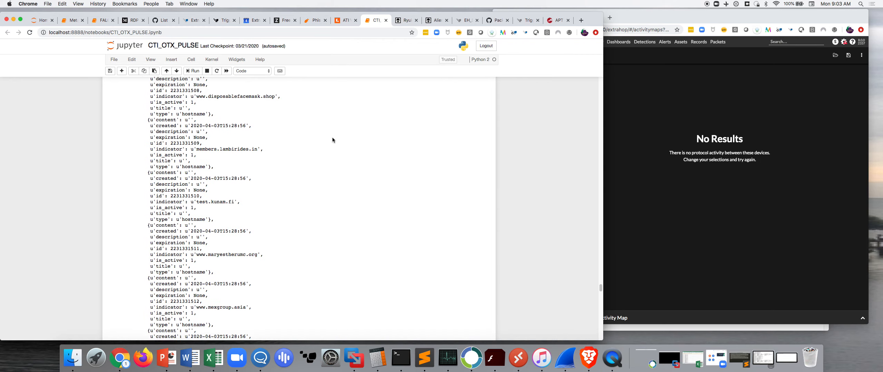
scroll(336, 137, up, 10)
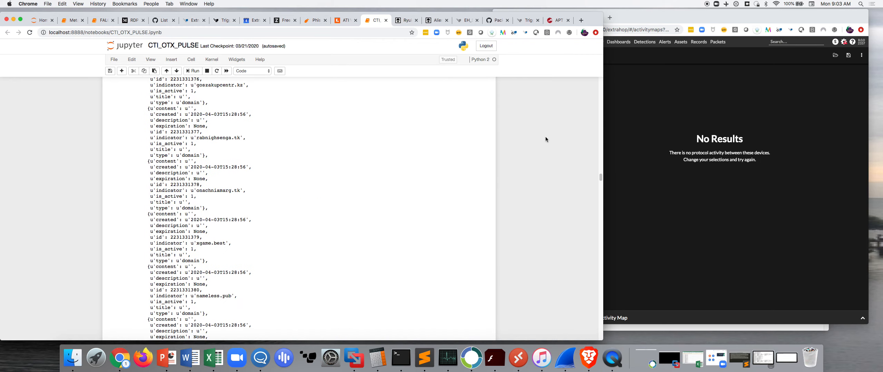
drag(599, 178, 596, 80)
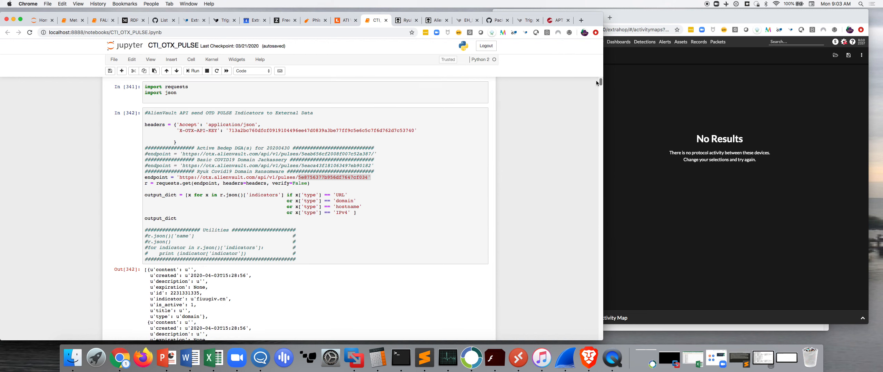
click(373, 190)
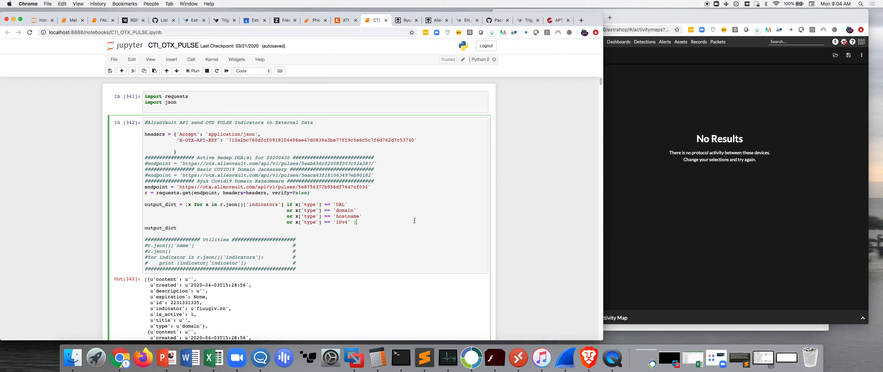
key(shift+Return)
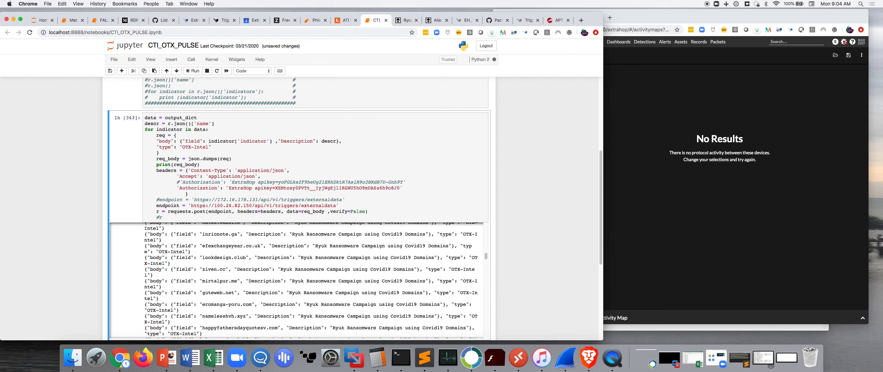
Step: Examine the returned indicator list, from the request cell's first domain entries down to the final IPv4 entries
scroll(377, 196, up, 15)
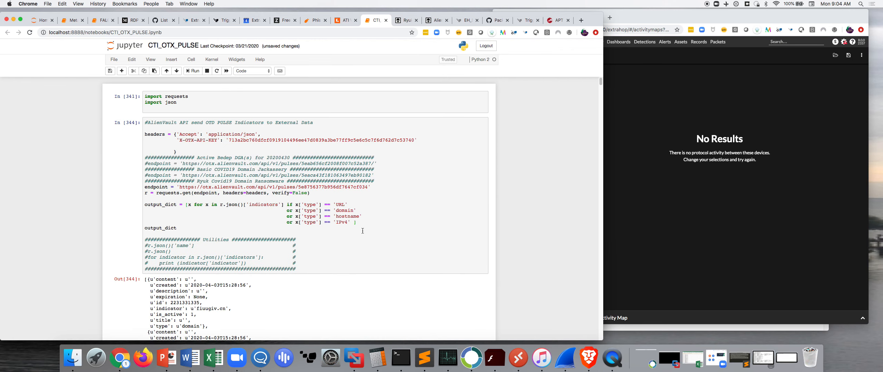
scroll(344, 248, down, 15)
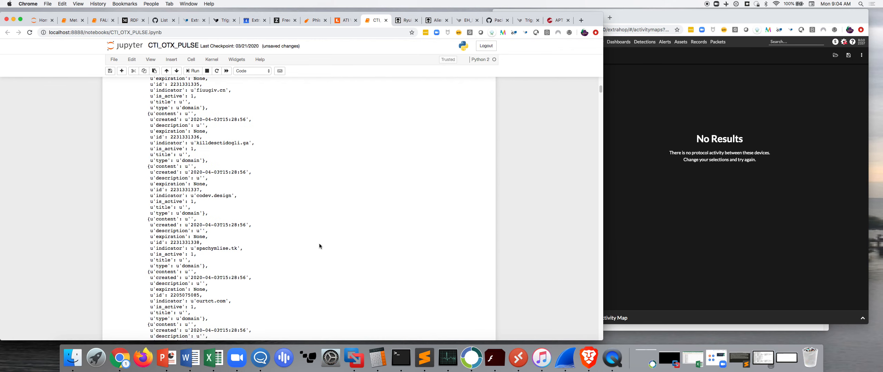
scroll(288, 245, down, 8)
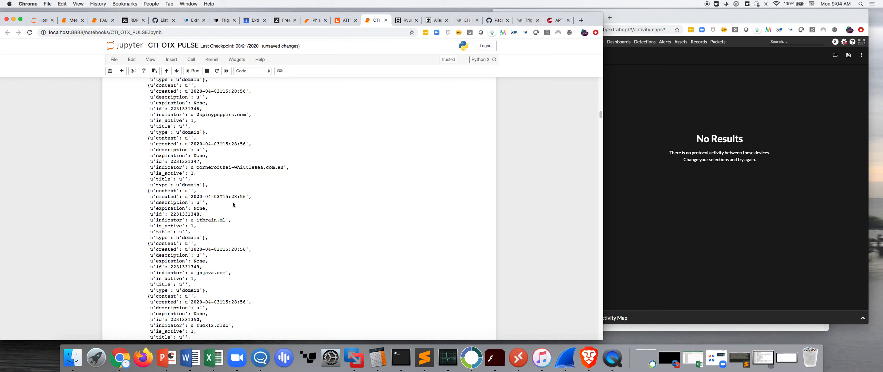
scroll(326, 169, down, 20)
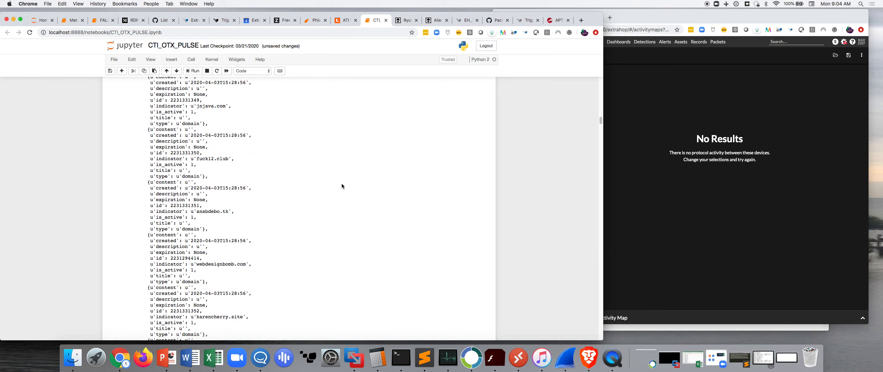
scroll(339, 194, down, 20)
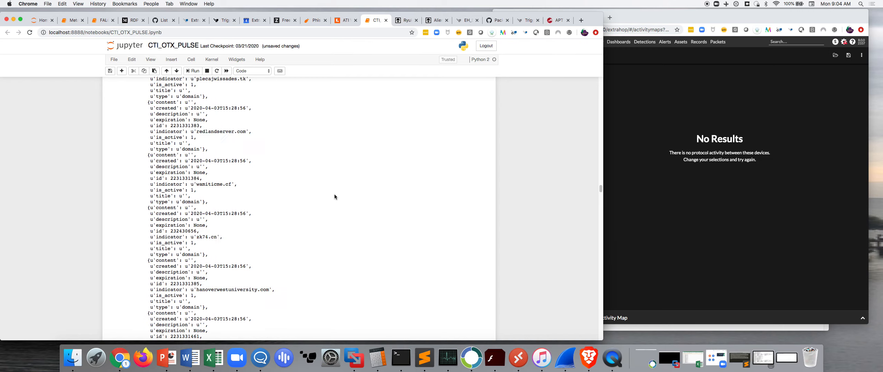
scroll(331, 203, down, 20)
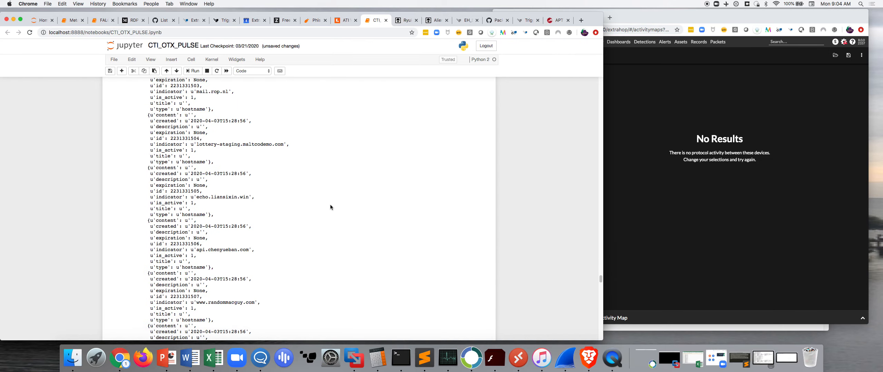
scroll(330, 203, down, 10)
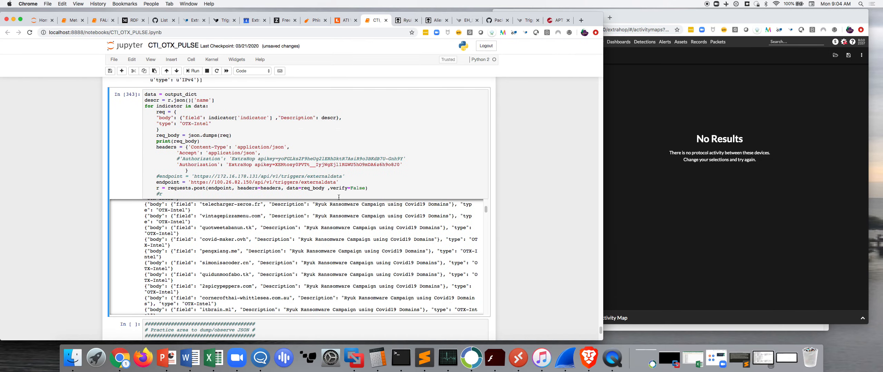
Step: Run the cell that posts each indicator to the ExtraHop external data endpoint and check the printed request bodies
scroll(405, 152, up, 5)
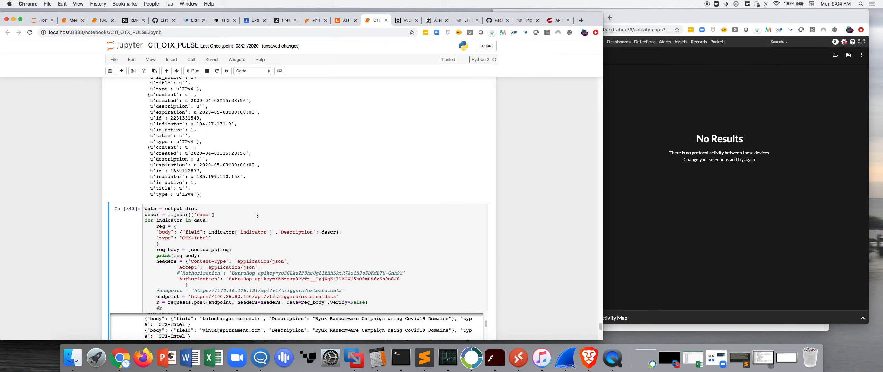
click(275, 217)
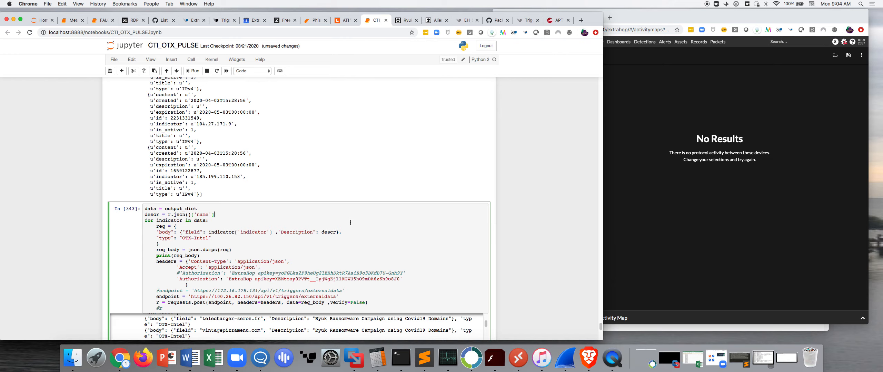
key(shift+Return)
scroll(345, 207, down, 6)
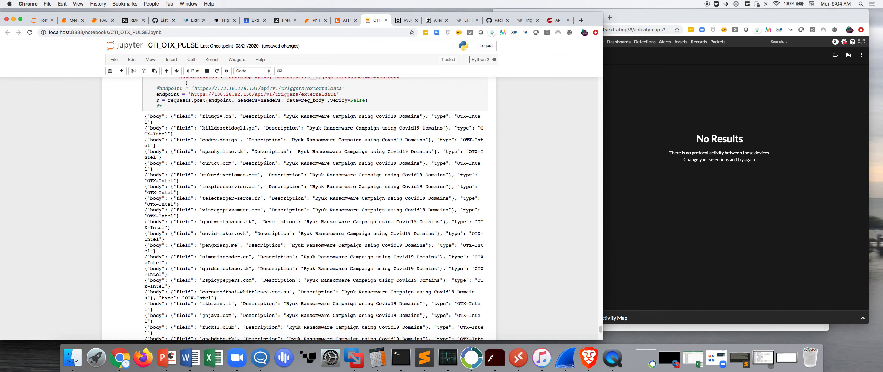
scroll(287, 184, down, 5)
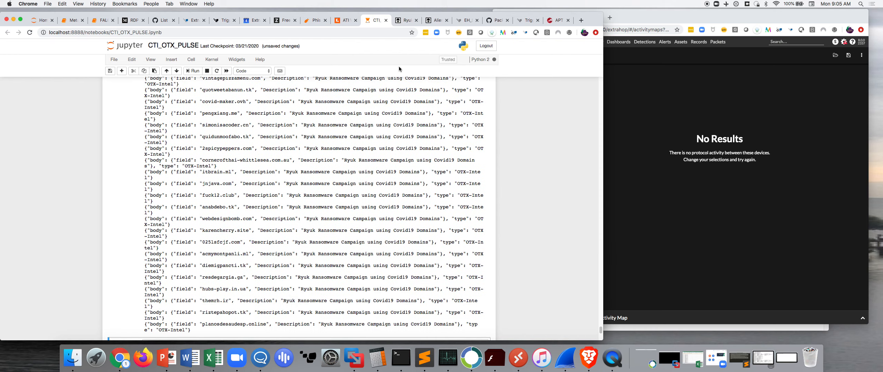
Step: Open the EH_SO_ACUTE_THREAT_INTEL trigger and review its debug log entries and the EXTERNAL_DATA and HTTP_REQUEST code
click(467, 20)
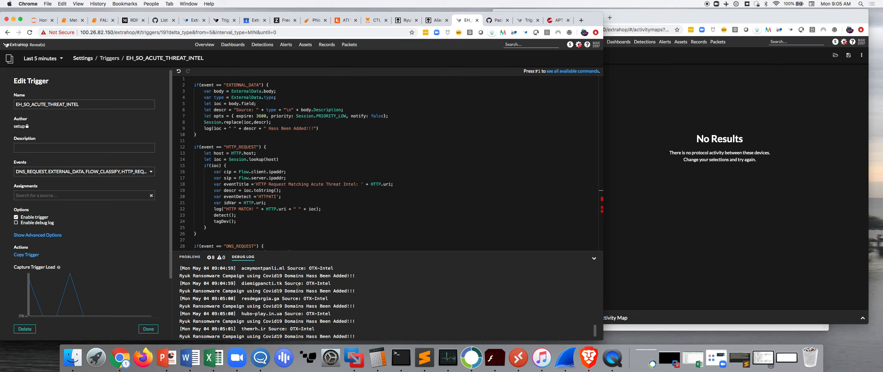
scroll(286, 294, up, 10)
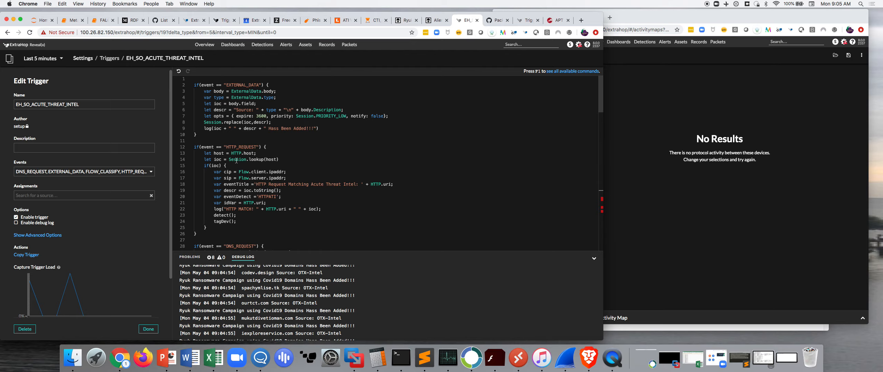
scroll(236, 161, down, 3)
scroll(236, 160, up, 3)
scroll(438, 191, down, 3)
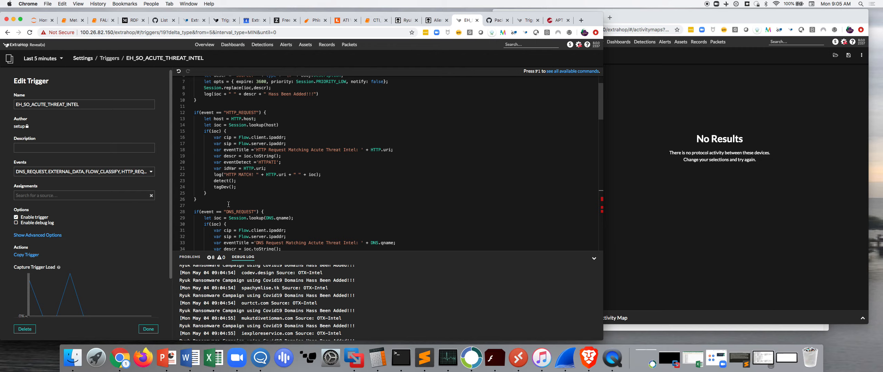
Step: Check the OTX Covid Threat Pulse activity map and return to the trigger to review its DNS_REQUEST and FLOW_CLASSIFY code
click(652, 138)
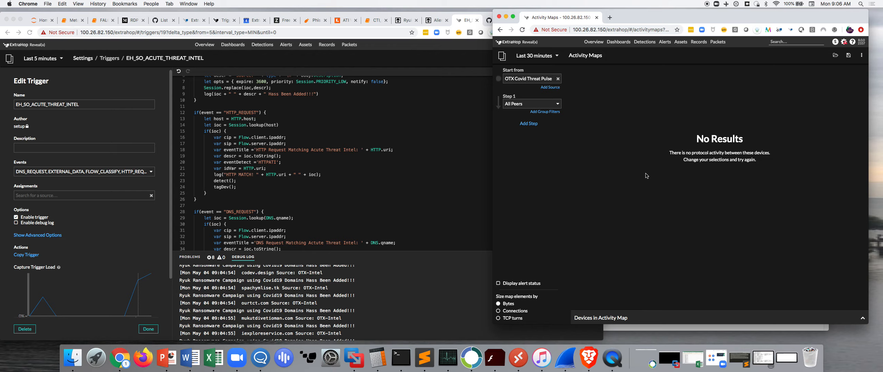
click(386, 187)
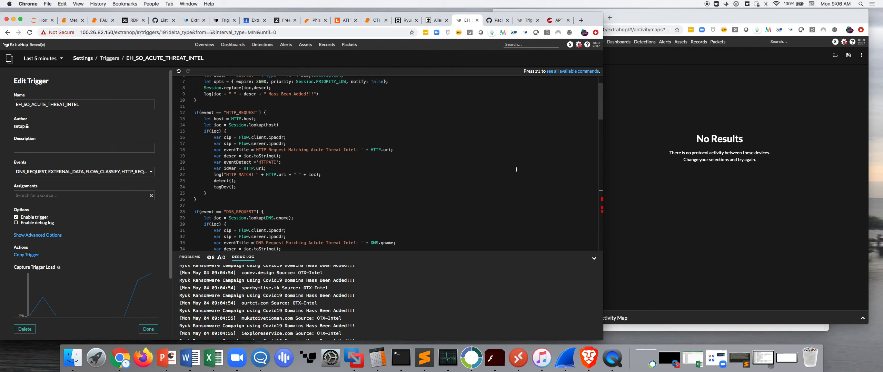
scroll(493, 170, down, 2)
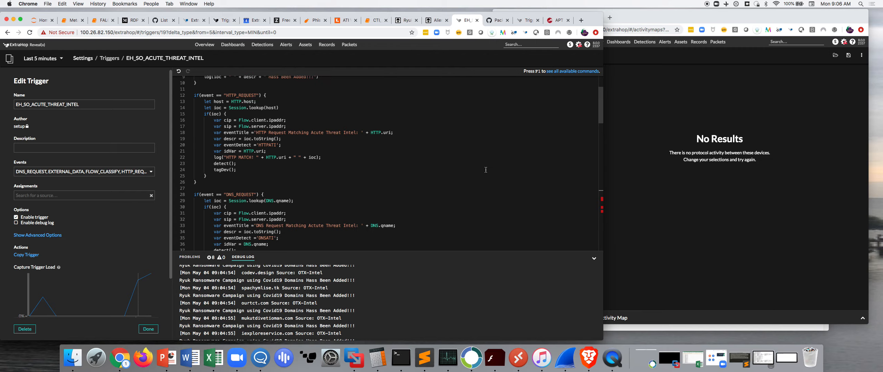
scroll(484, 170, down, 3)
scroll(485, 170, down, 8)
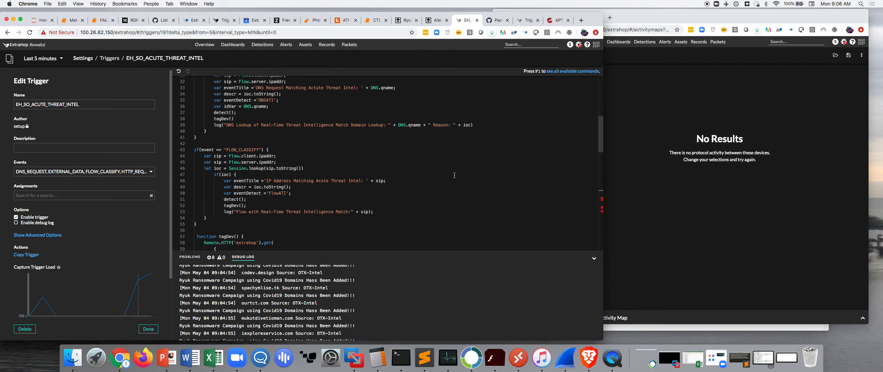
scroll(438, 167, up, 7)
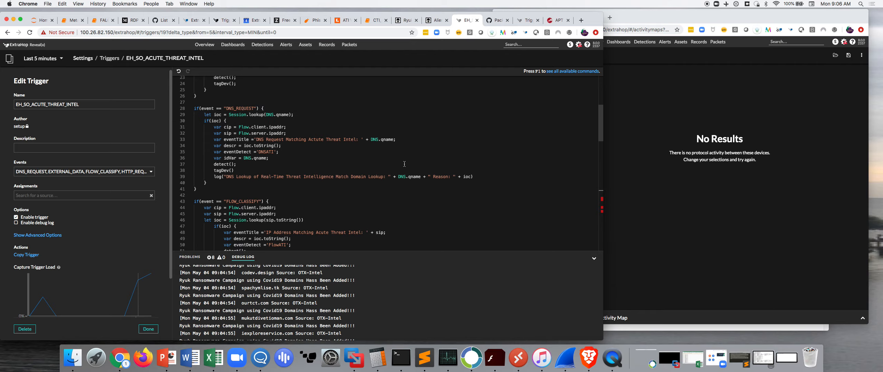
scroll(442, 146, down, 7)
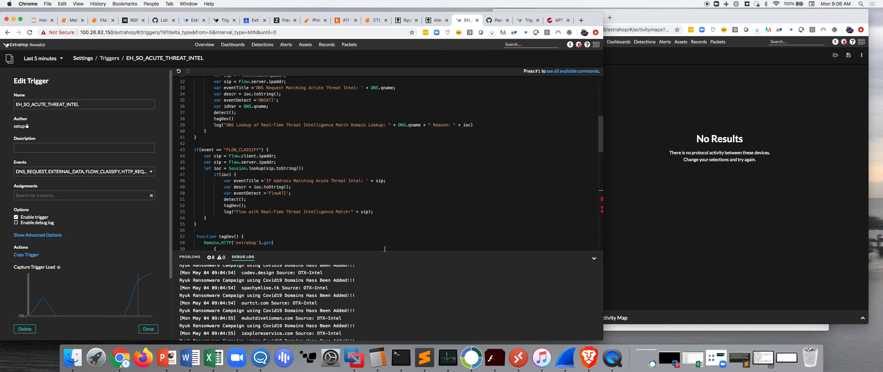
Step: Copy the domain borkservice-msk.ru from the trigger's debug log and go to the newest log entries
scroll(332, 302, down, 5)
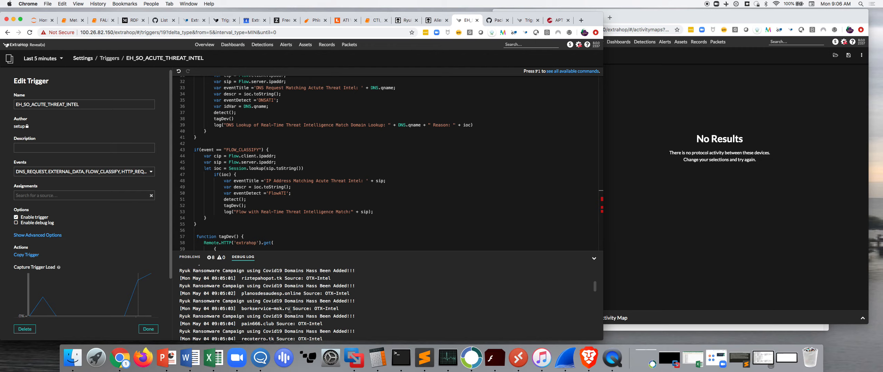
drag(290, 309, 241, 309)
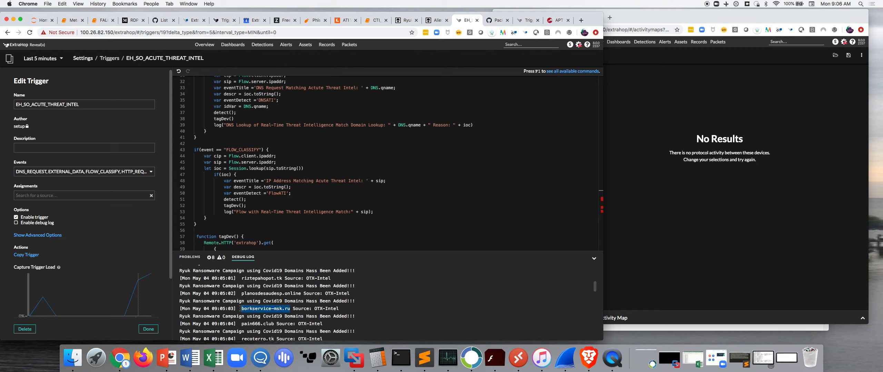
right_click(251, 310)
click(265, 271)
scroll(380, 300, down, 5)
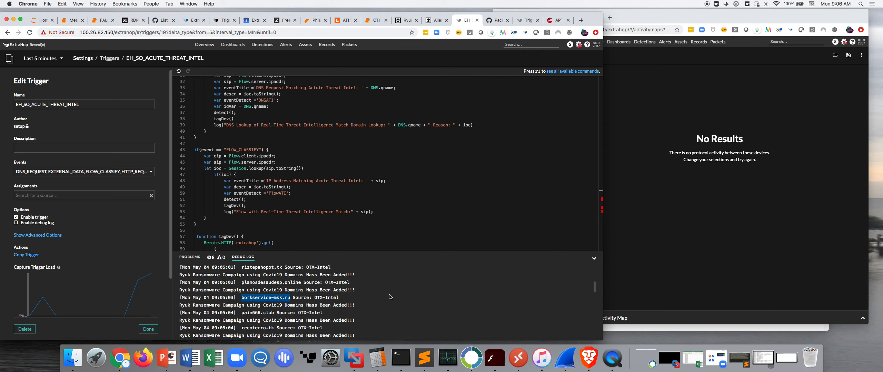
scroll(380, 300, down, 10)
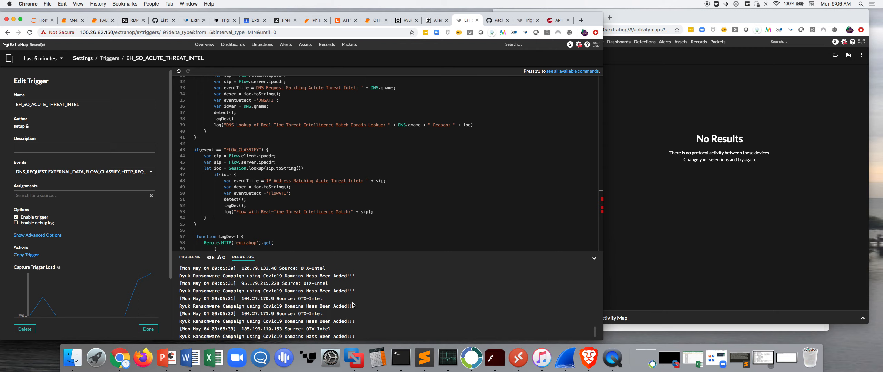
click(401, 357)
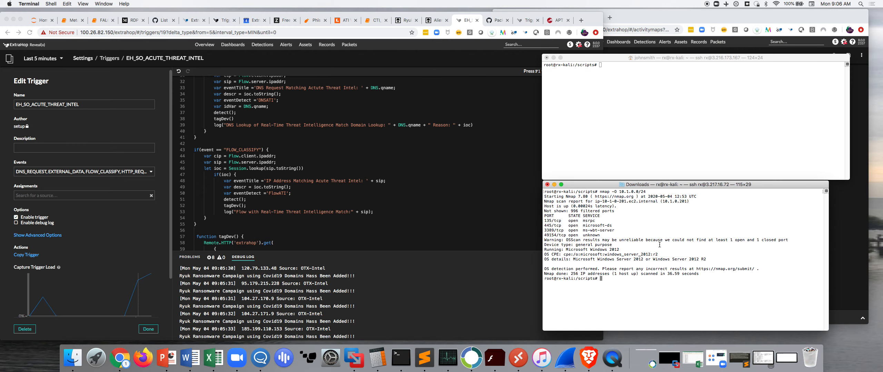
text(clear)
key(Return)
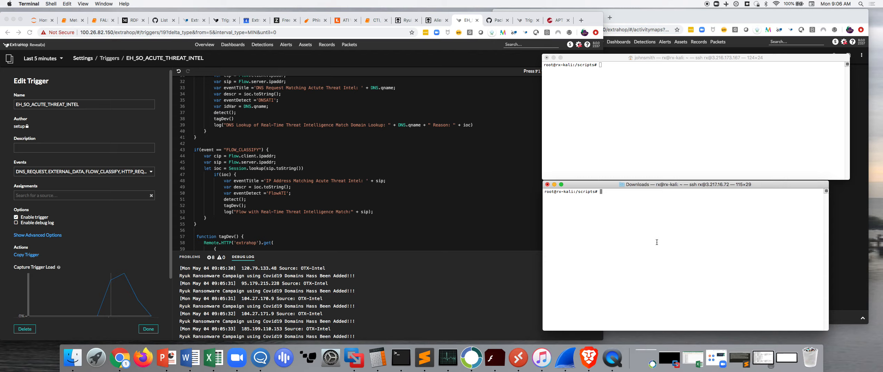
text(wget http://borkservice-msk.ru)
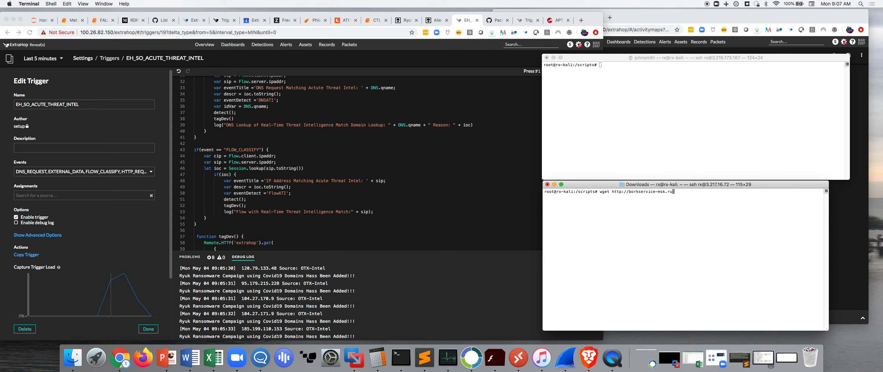
key(Return)
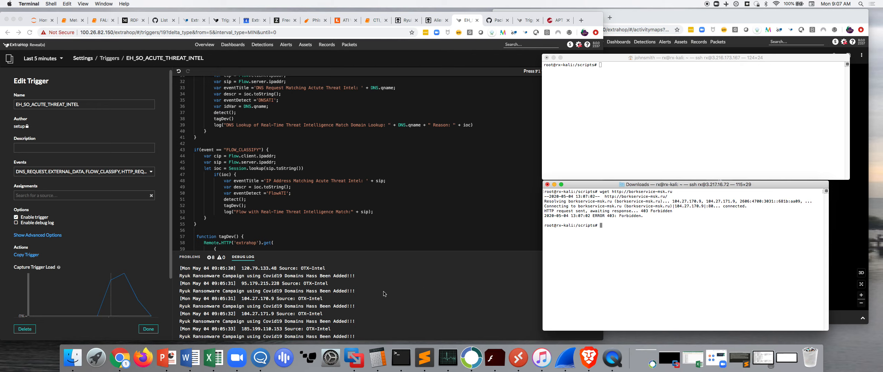
Step: Copy the domain mx.containcoronavirus.tech from the trigger's debug log and go back to the newest log entries
click(622, 114)
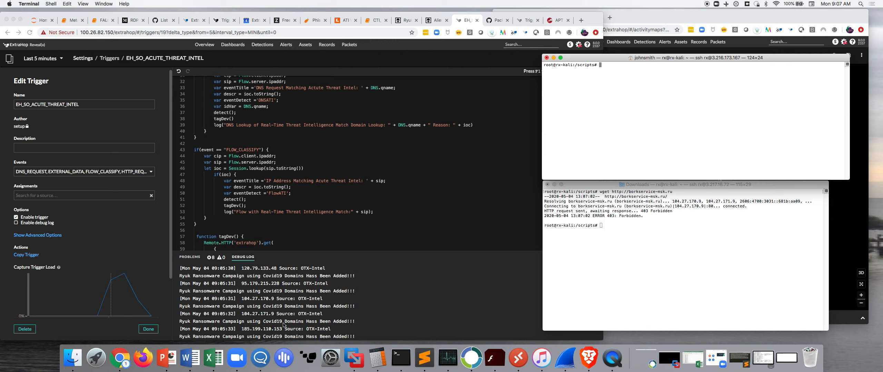
click(275, 301)
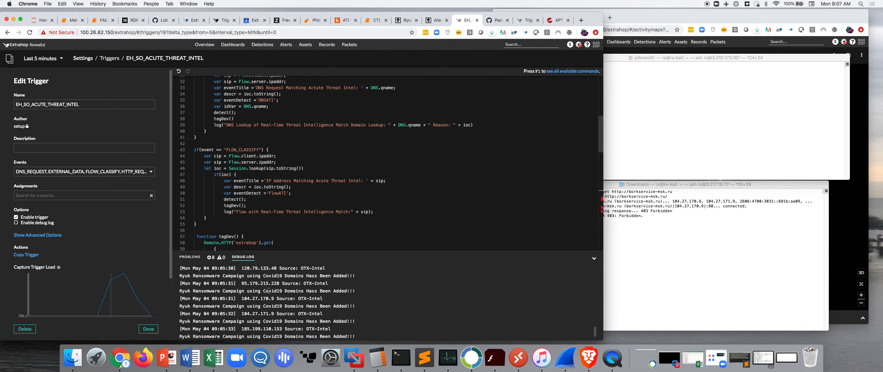
scroll(267, 290, up, 3)
scroll(267, 291, up, 2)
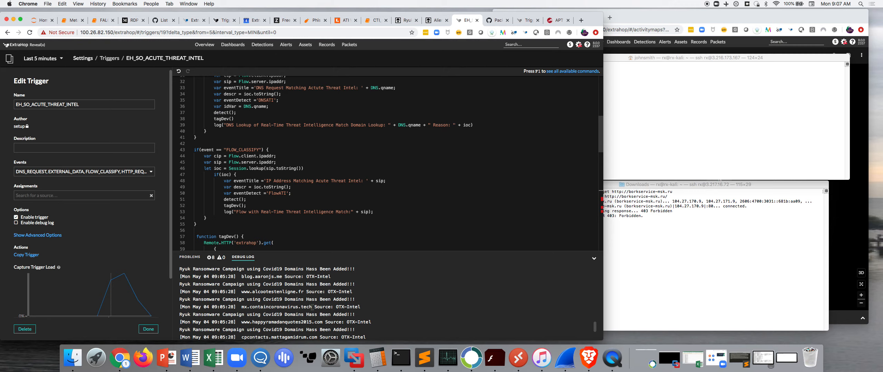
drag(312, 307, 244, 306)
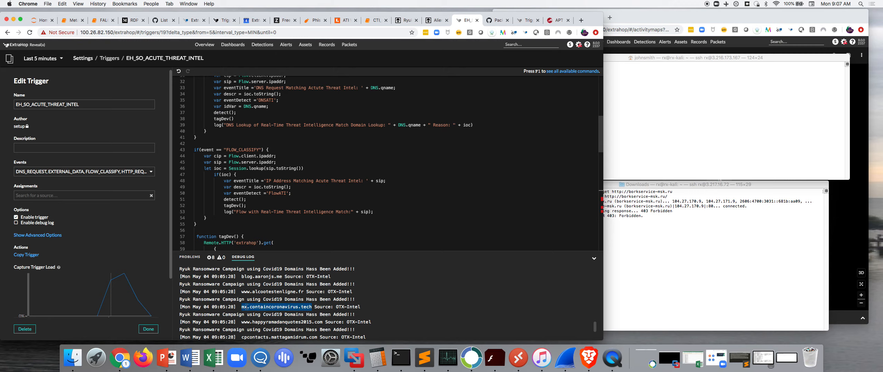
right_click(249, 307)
click(259, 272)
scroll(236, 303, down, 1)
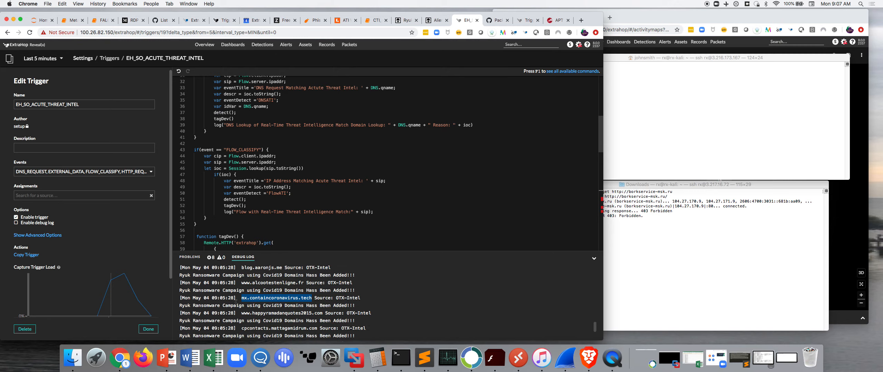
scroll(242, 303, down, 5)
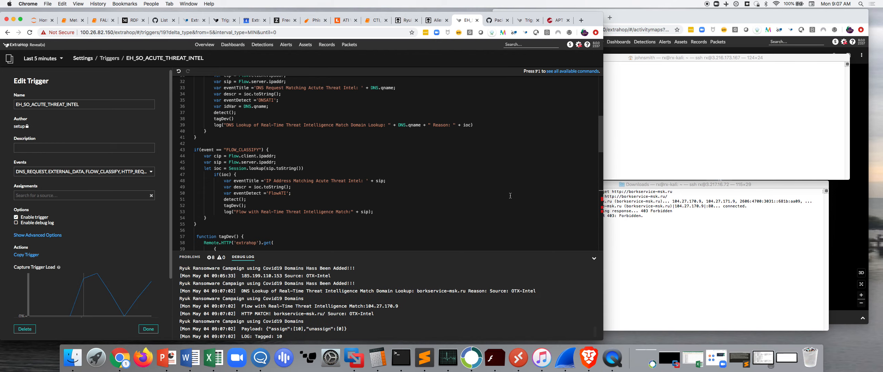
Step: Switch to the other Kali session in Terminal and run "nslookup mx.containcoronavirus.tech"
click(637, 94)
text(nslookup)
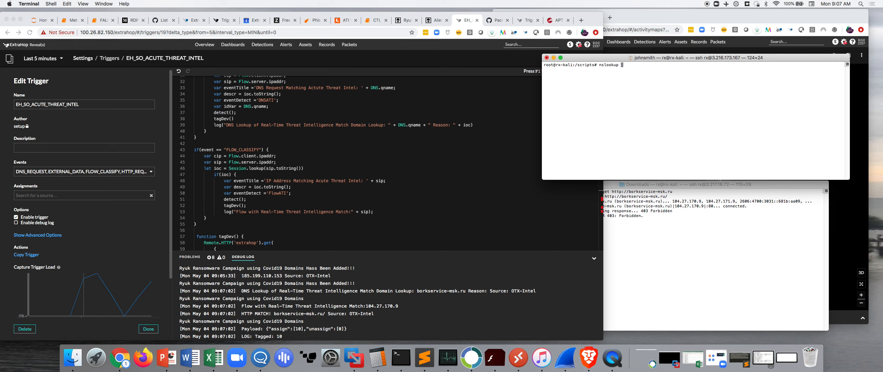
key(super+v)
key(Return)
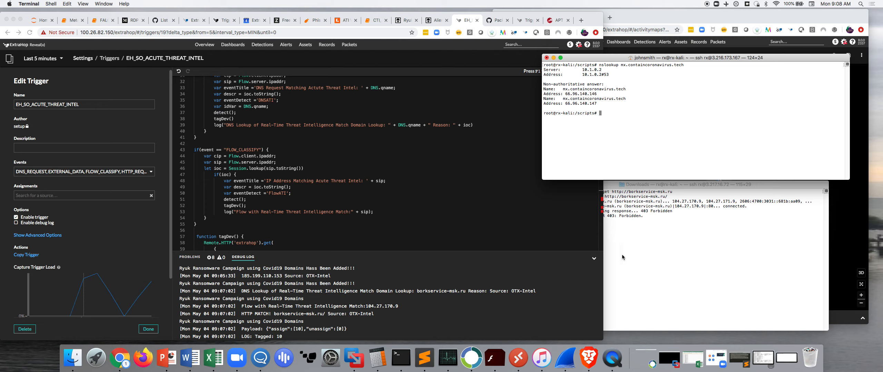
Step: Bring up the OTX Covid Threat Pulse activity map and examine all its devices and connections
click(843, 215)
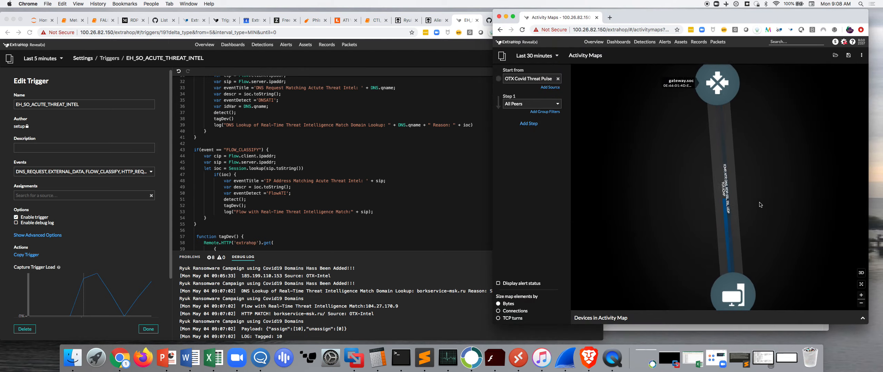
scroll(761, 205, down, 5)
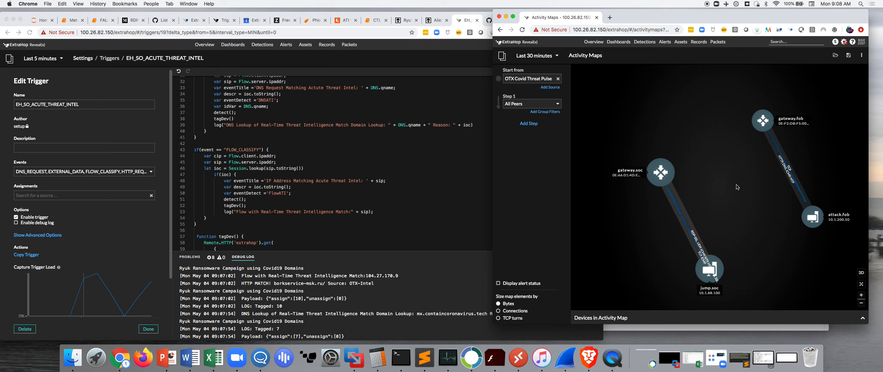
scroll(749, 176, down, 2)
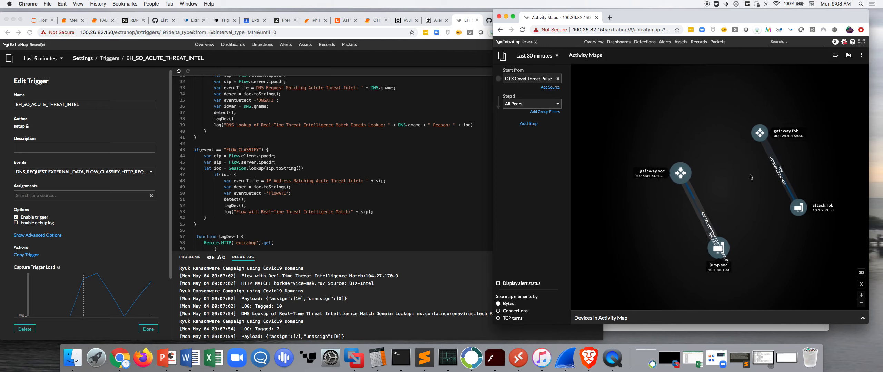
scroll(750, 176, down, 1)
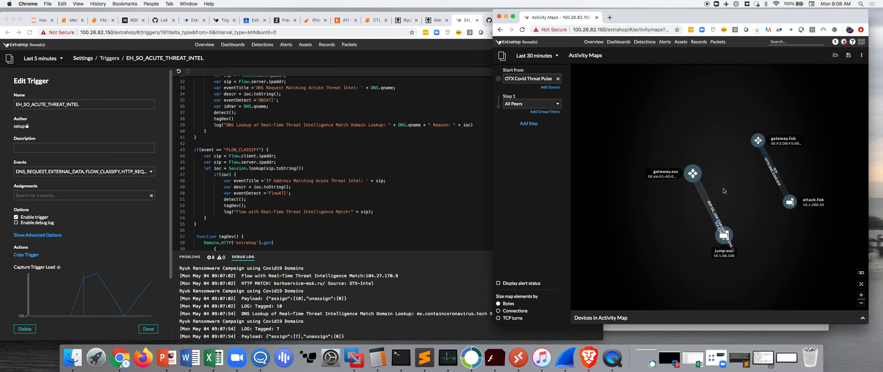
Step: Switch to Microsoft Remote Desktop, and check the trigger's newest debug log entries against the full activity map
click(518, 358)
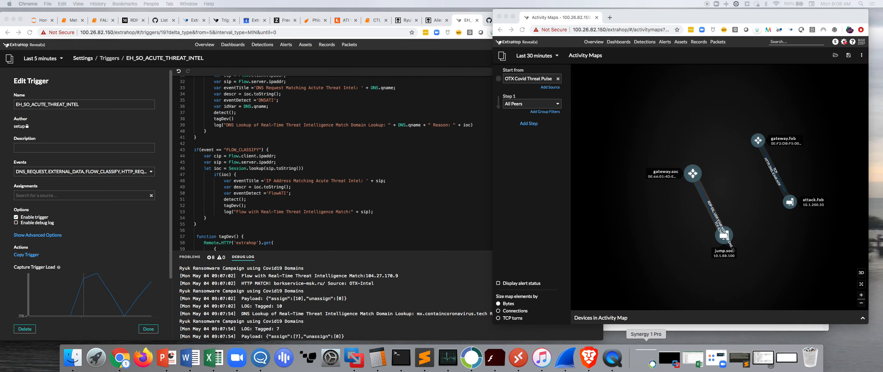
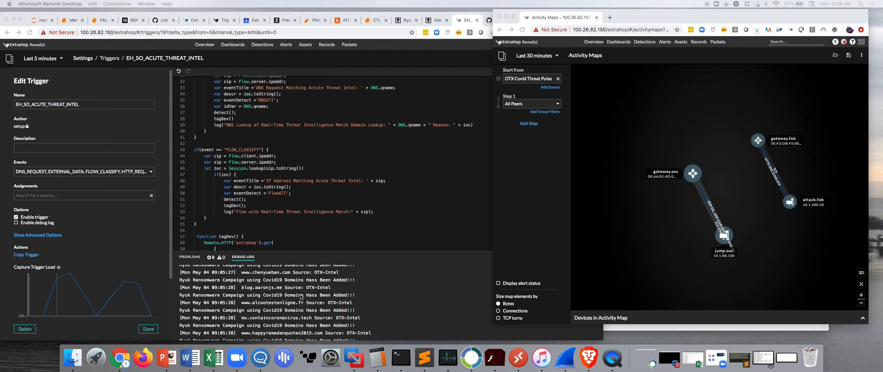
scroll(302, 303, down, 5)
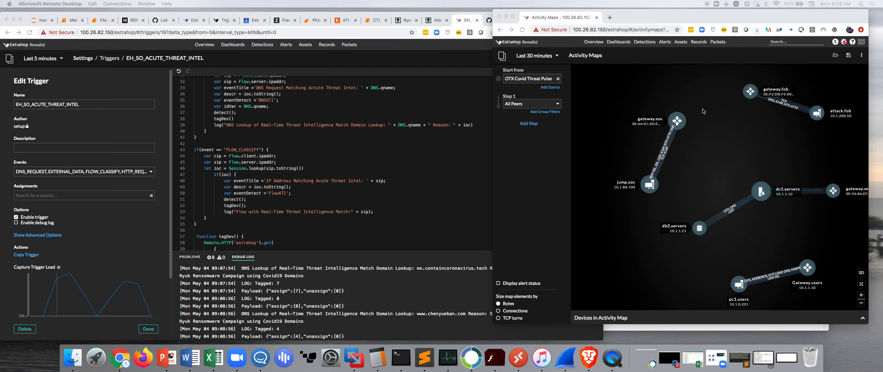
click(763, 239)
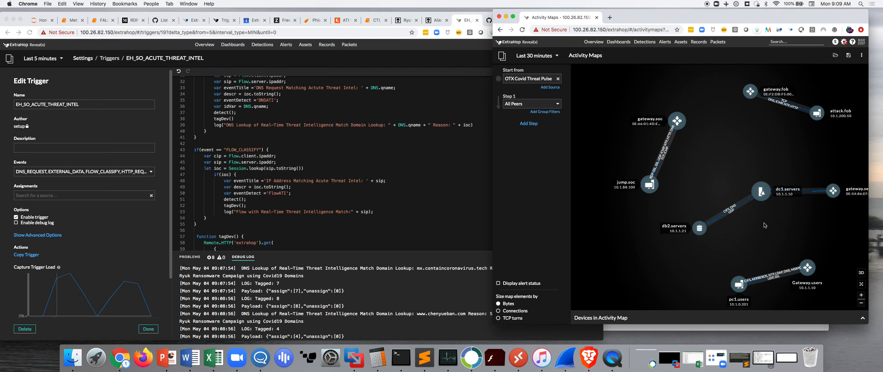
drag(756, 192, 714, 184)
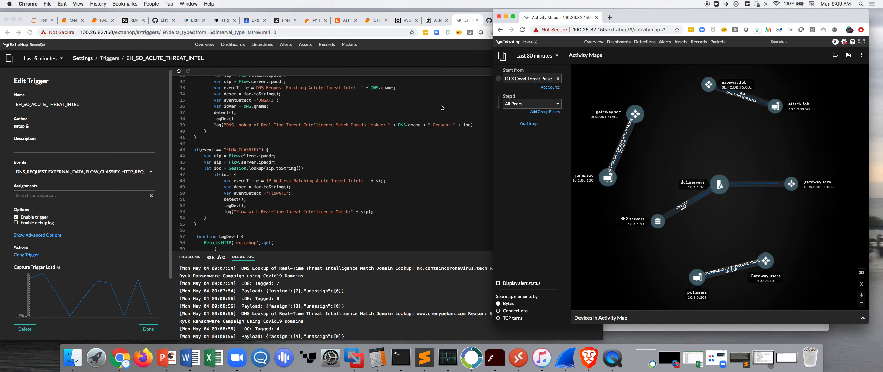
Step: Open the ExtraHop detections for any category and review the DNSATI, FlowATI and HTTPATI types
click(268, 46)
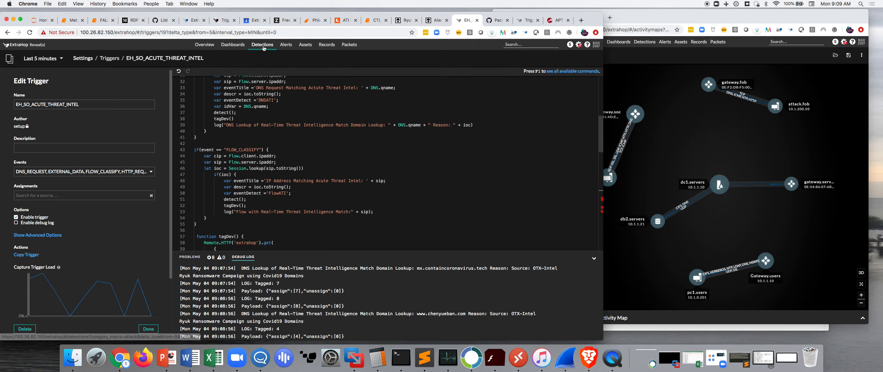
click(149, 76)
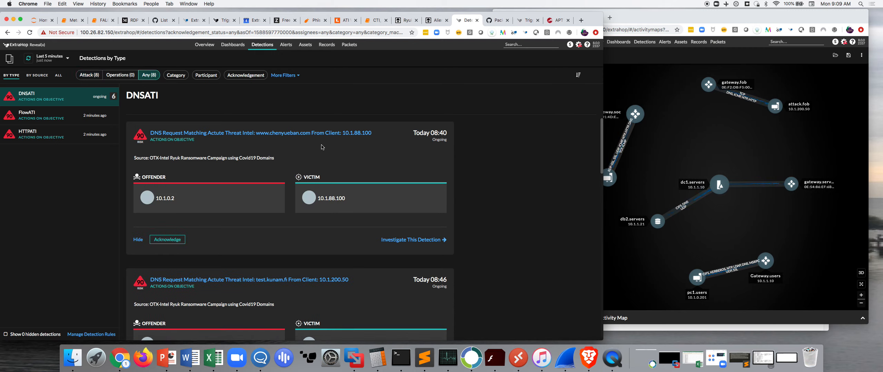
scroll(274, 142, down, 5)
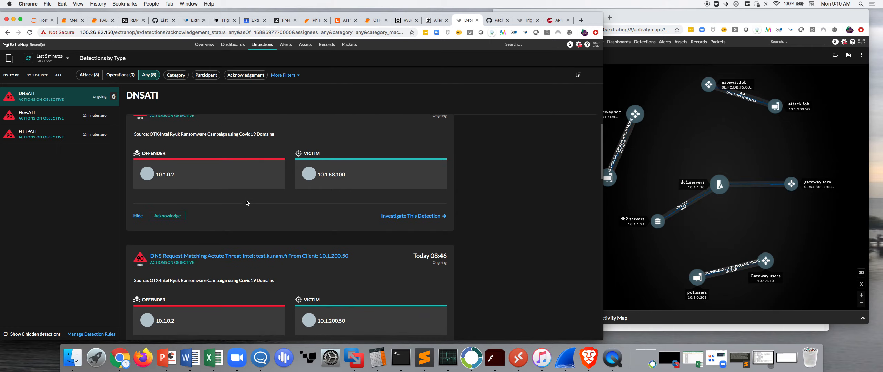
click(42, 115)
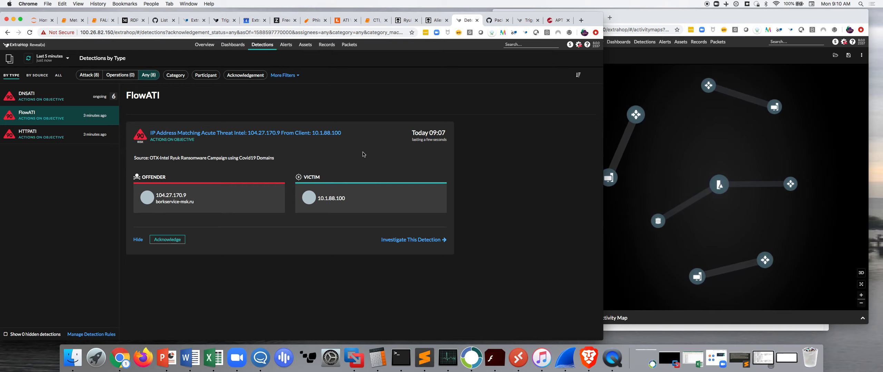
click(59, 140)
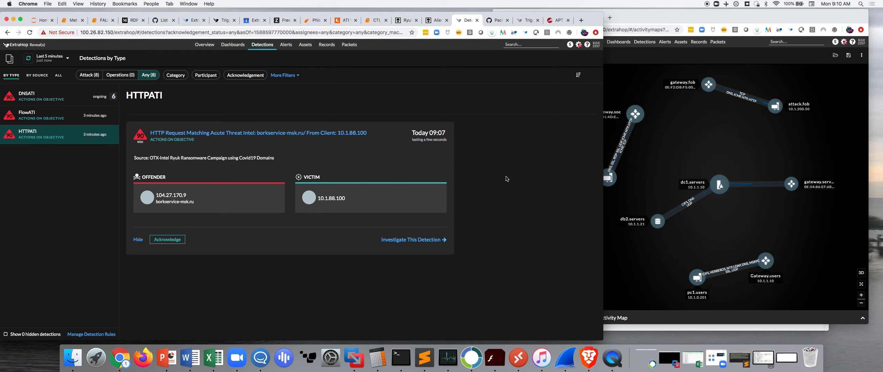
Step: Check the CTI_OTX_PULSE notebook and the activity map, and return to the HTTPATI detection
click(372, 21)
scroll(359, 188, up, 3)
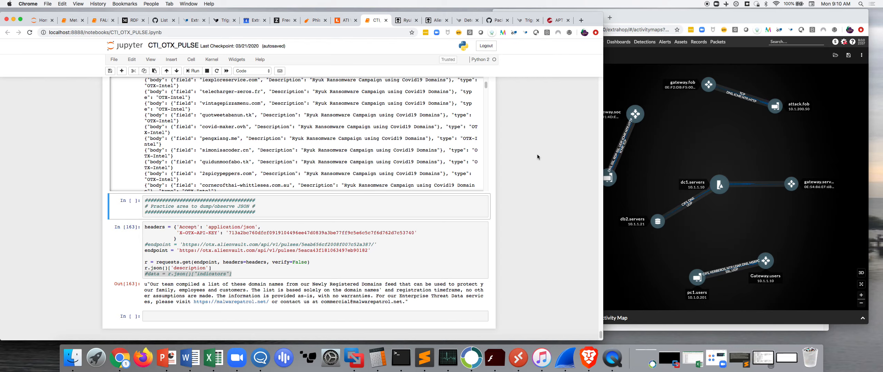
click(673, 135)
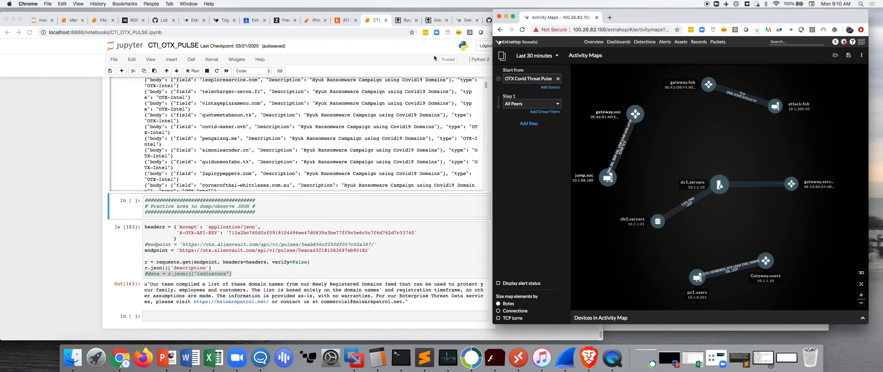
click(462, 19)
click(462, 20)
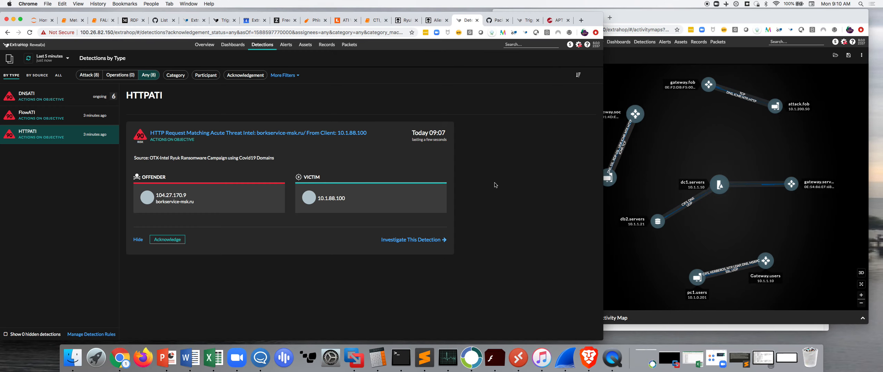